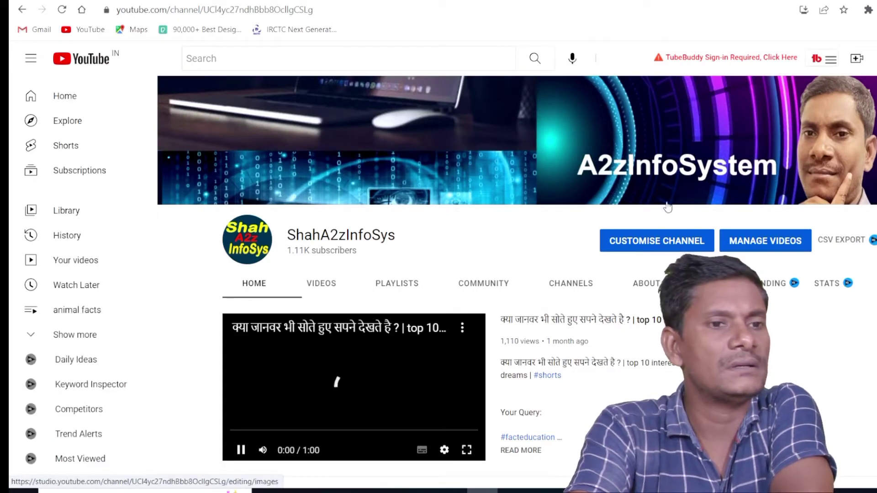
# - Open the ShahA2zInfoSys channel in YouTube Studio and bring up its channel settings
pyautogui.click(656, 241)
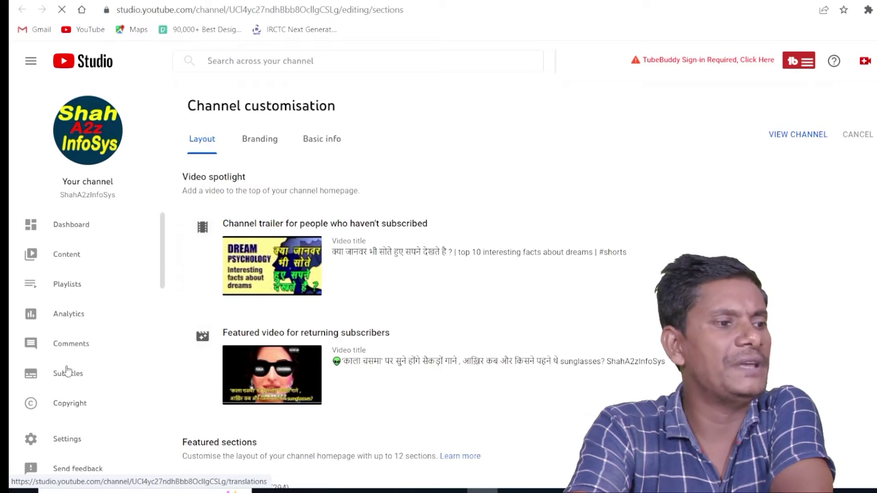
pyautogui.click(68, 440)
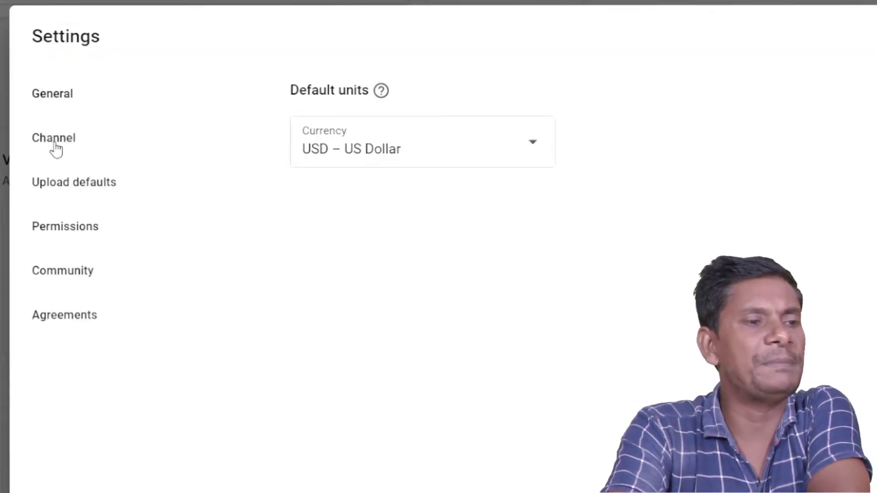
pyautogui.click(55, 145)
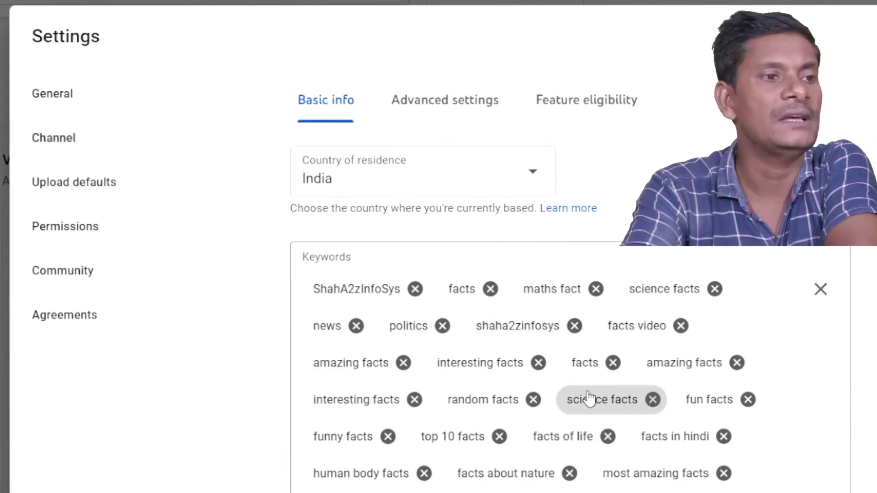
# - Examine the full keyword list in the channel's basic info settings
pyautogui.scroll(-1, 593, 395)
pyautogui.scroll(-2, 593, 391)
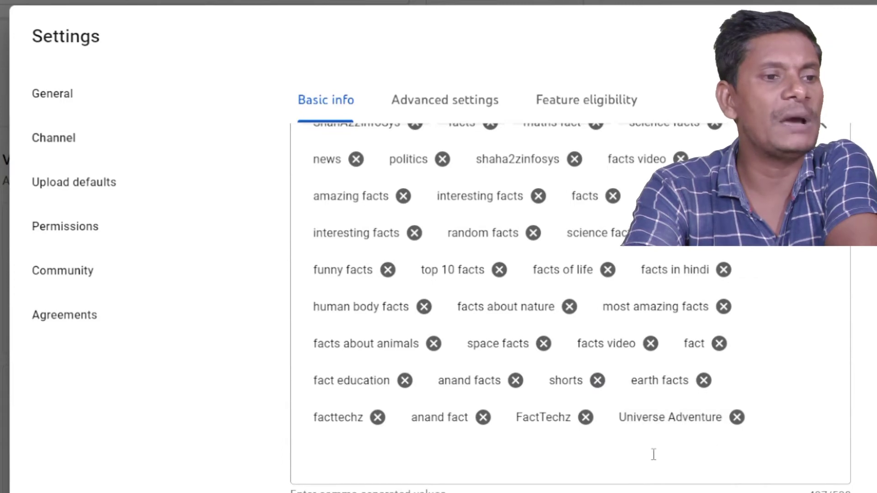
pyautogui.scroll(3, 550, 442)
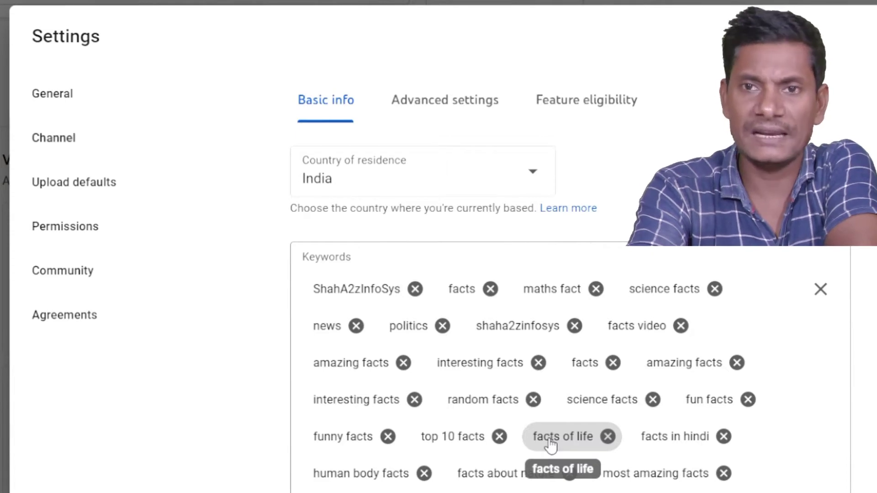
pyautogui.scroll(-3, 577, 393)
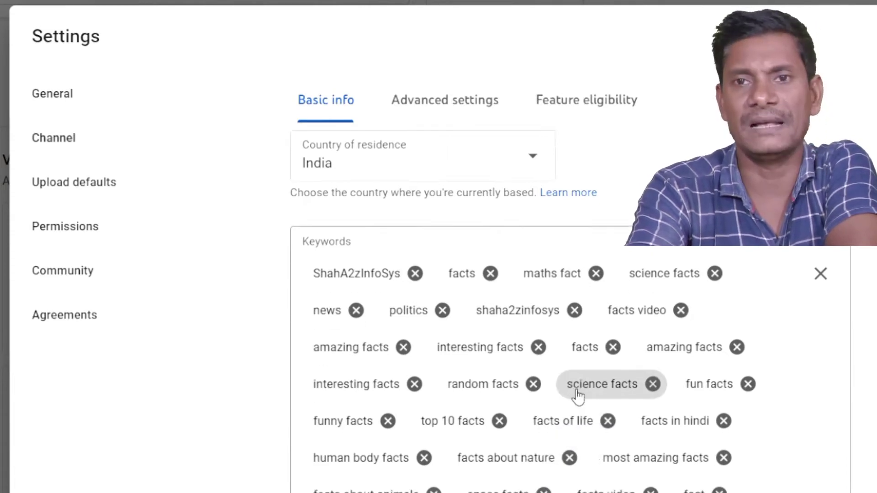
pyautogui.scroll(3, 562, 370)
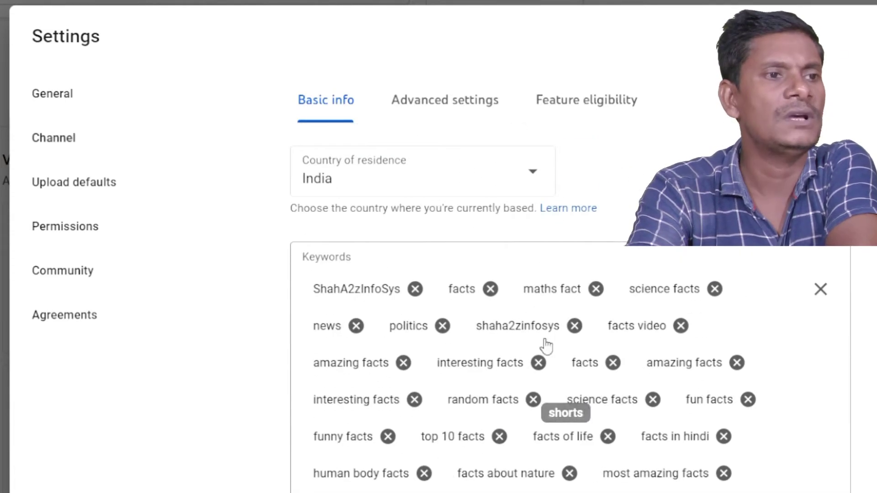
# - Review the channel's Made for Kids audience setting and its feature eligibility
pyautogui.click(431, 112)
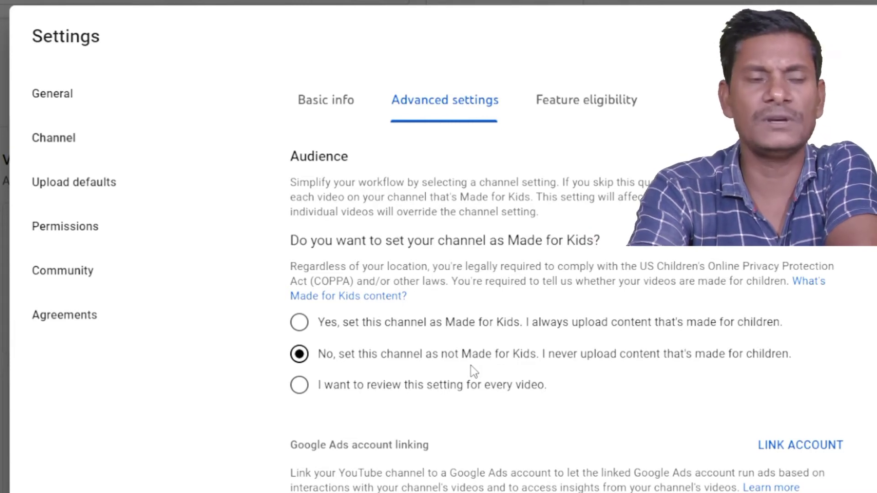
pyautogui.click(579, 101)
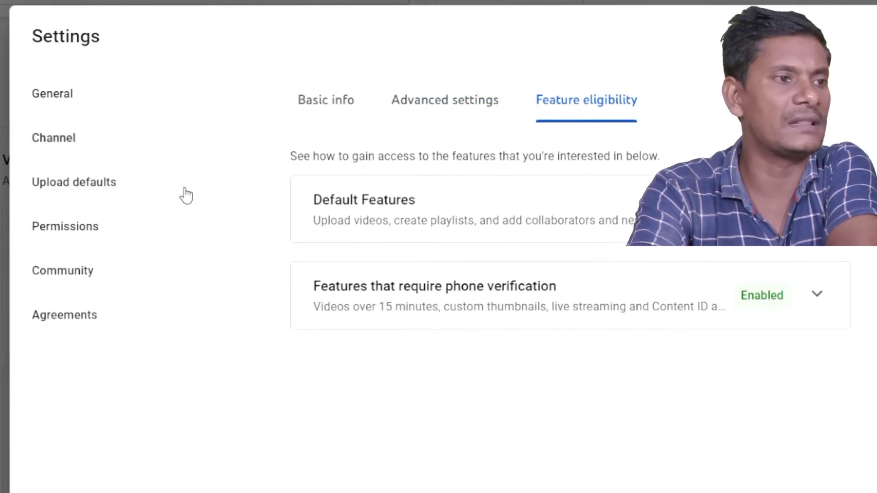
# - Open the upload defaults and read through the default description's queries, hashtags and channel and social media links
pyautogui.click(67, 188)
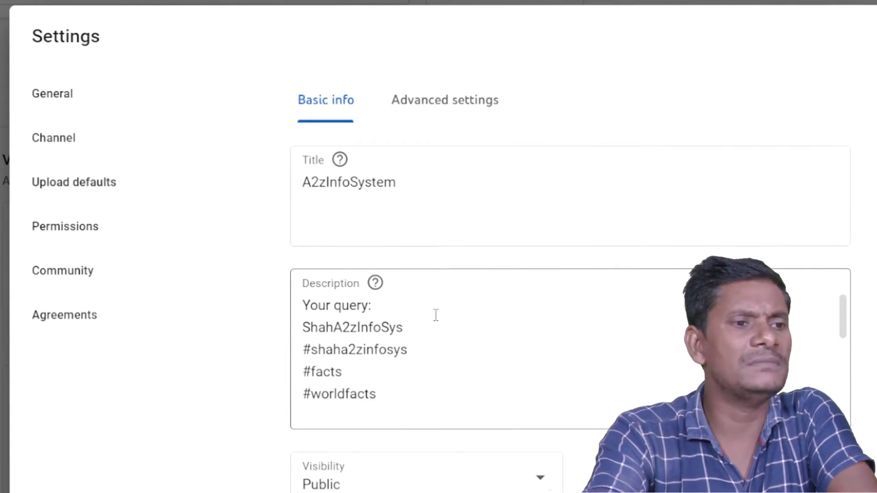
pyautogui.scroll(-3, 436, 315)
pyautogui.scroll(2, 438, 313)
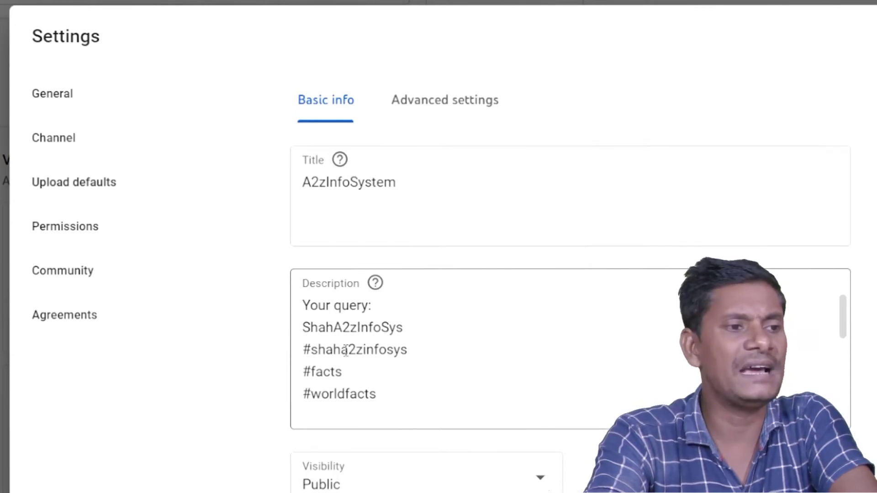
pyautogui.scroll(-2, 340, 349)
pyautogui.click(361, 328)
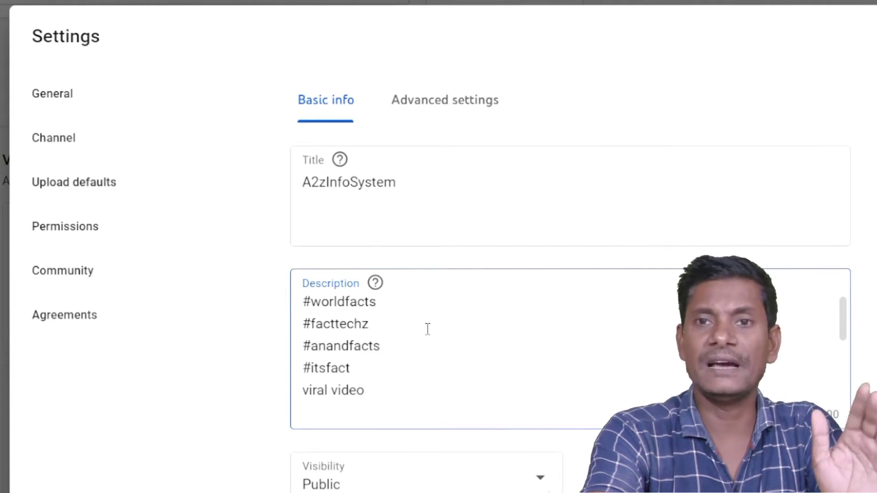
pyautogui.scroll(-2, 398, 338)
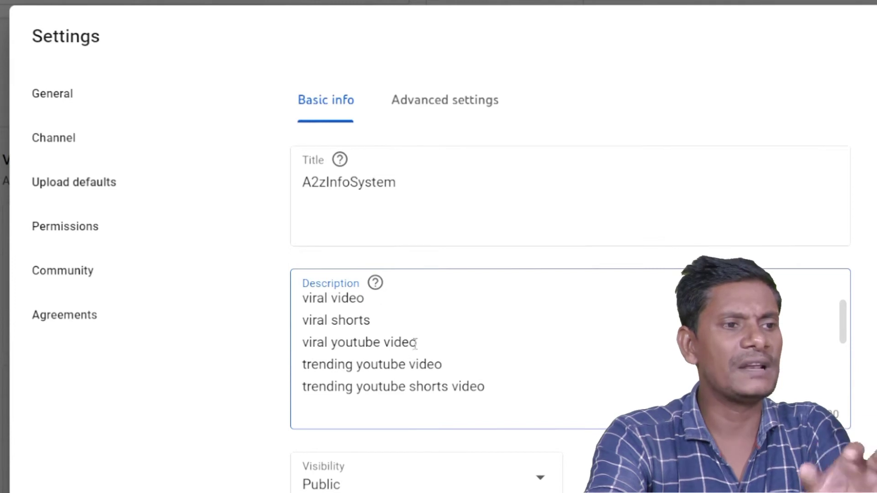
pyautogui.scroll(-2, 416, 342)
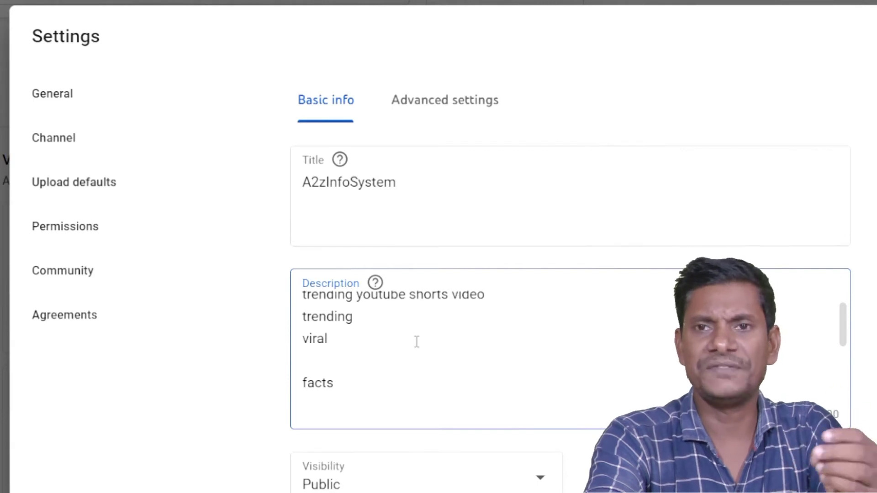
pyautogui.scroll(-2, 416, 342)
pyautogui.scroll(-2, 416, 342)
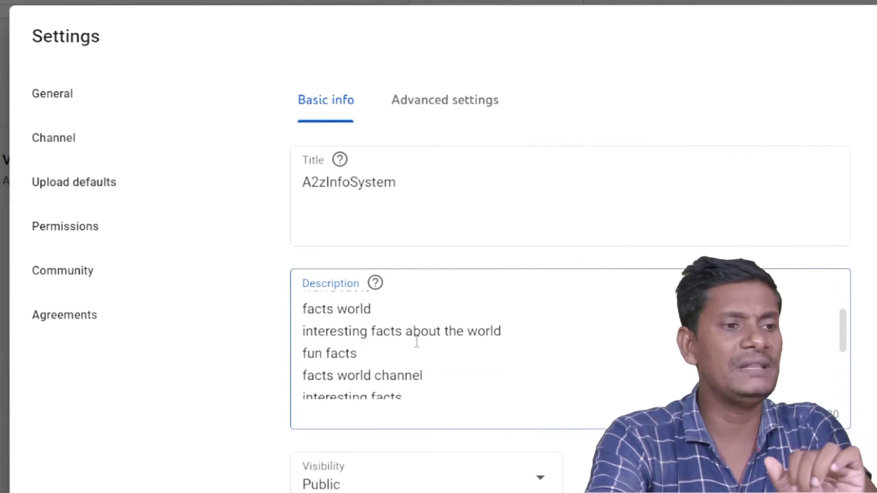
pyautogui.scroll(-2, 431, 362)
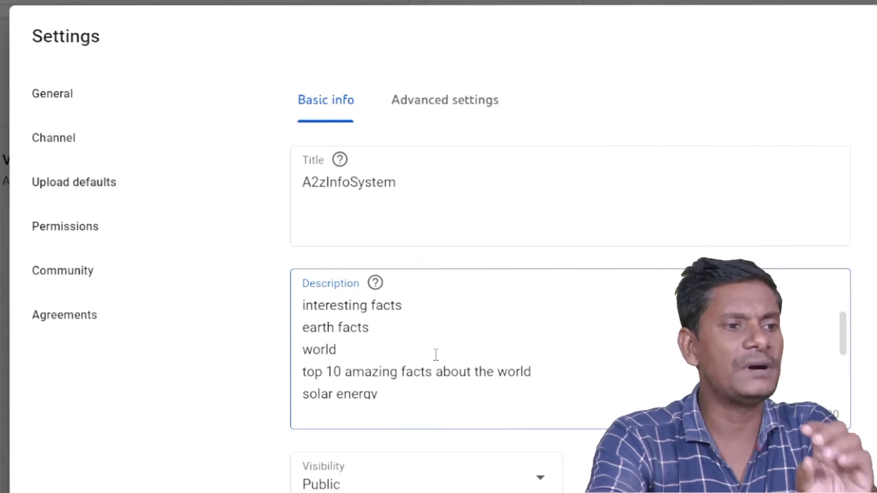
pyautogui.scroll(-2, 437, 354)
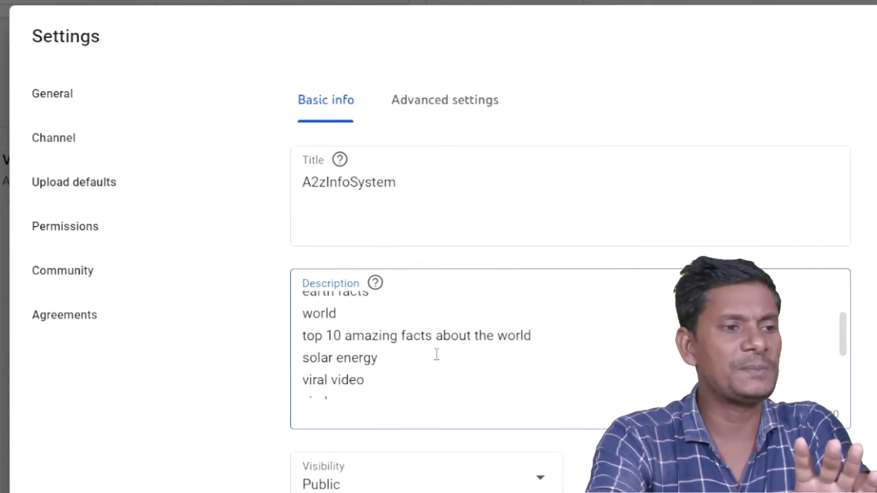
pyautogui.scroll(-2, 437, 354)
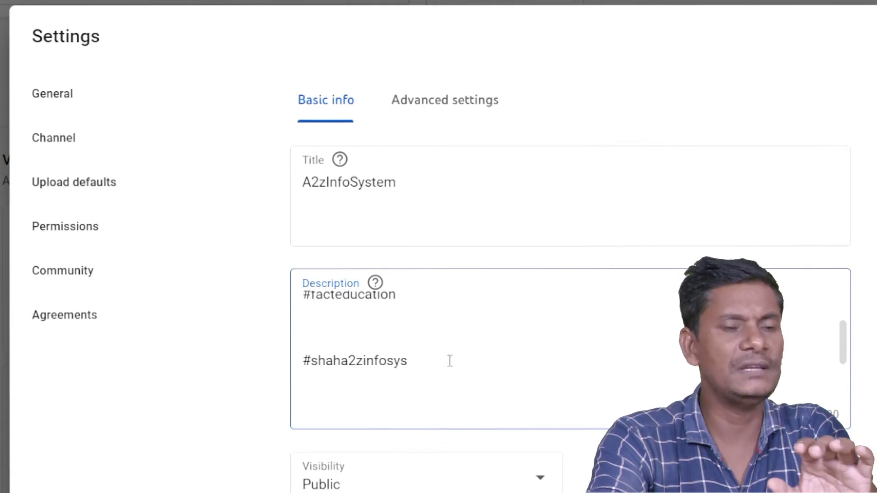
pyautogui.scroll(-10, 477, 374)
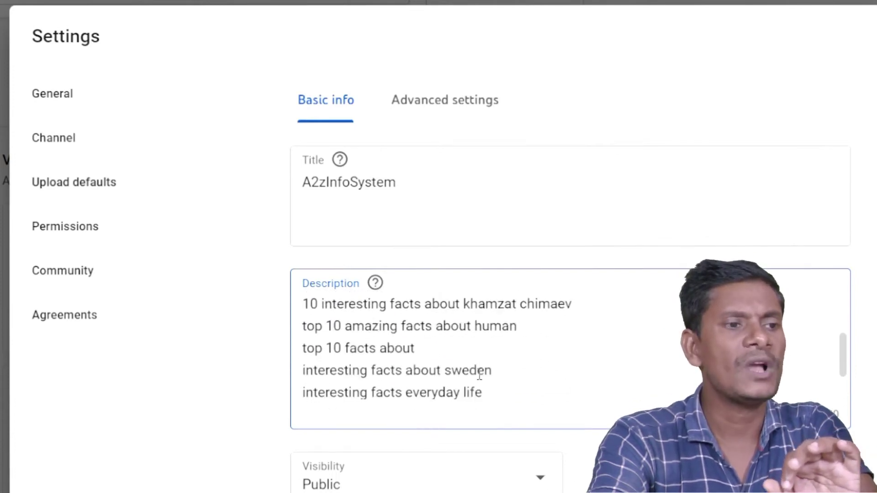
pyautogui.scroll(-5, 479, 376)
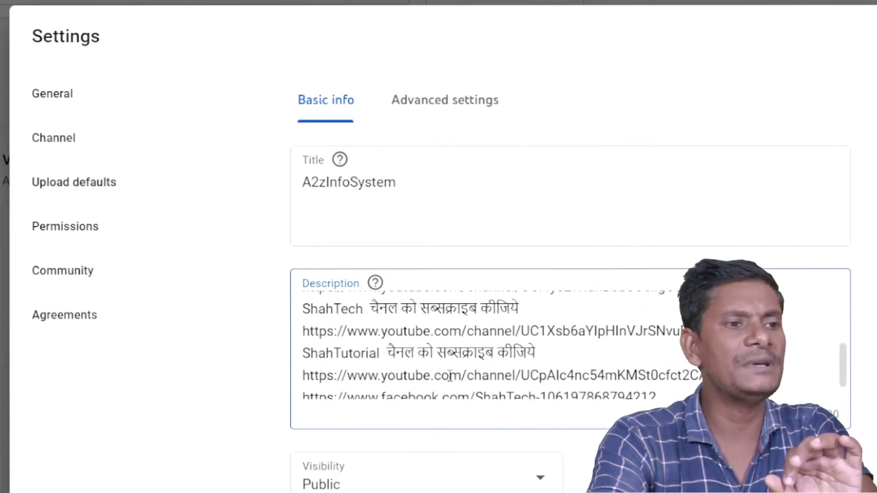
pyautogui.scroll(2, 450, 376)
pyautogui.scroll(-2, 493, 363)
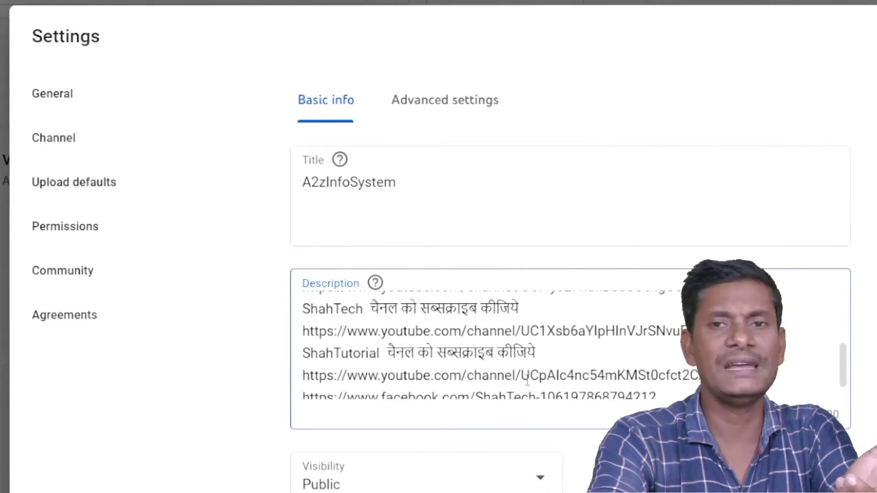
pyautogui.scroll(-3, 527, 382)
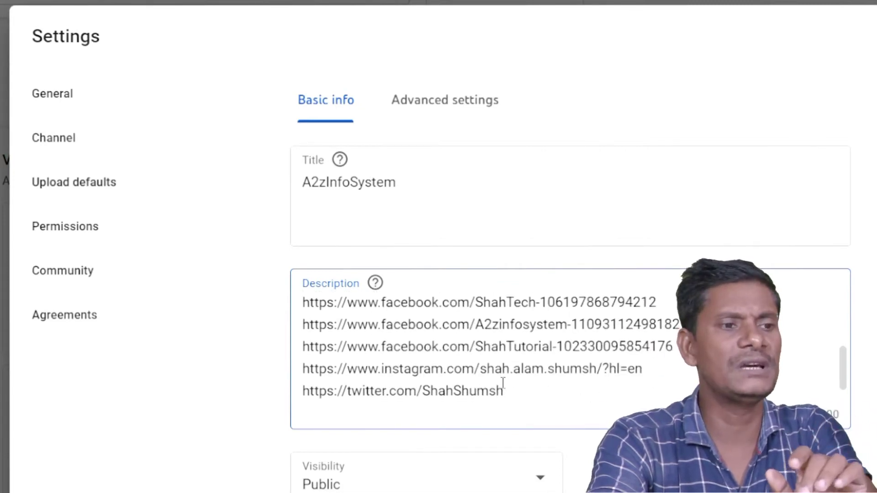
pyautogui.scroll(-2, 505, 379)
pyautogui.scroll(-3, 509, 366)
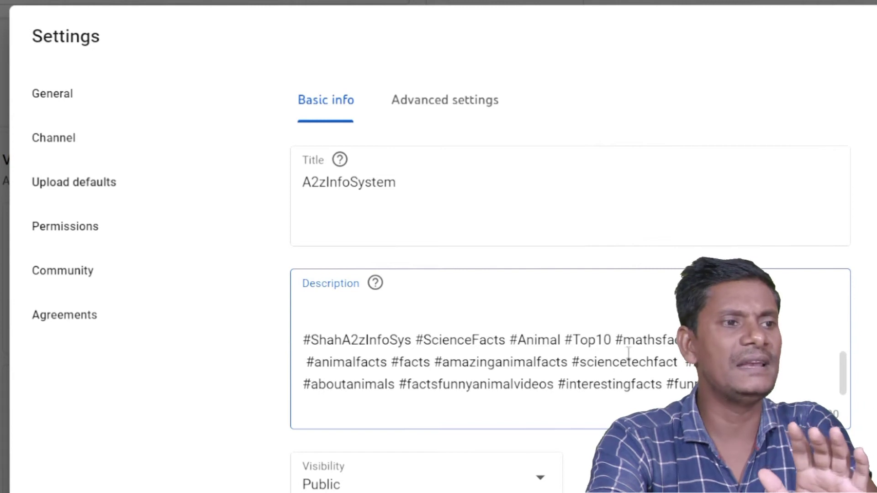
# - Review the default visibility and the list of default tags in the upload defaults
pyautogui.scroll(-6, 594, 405)
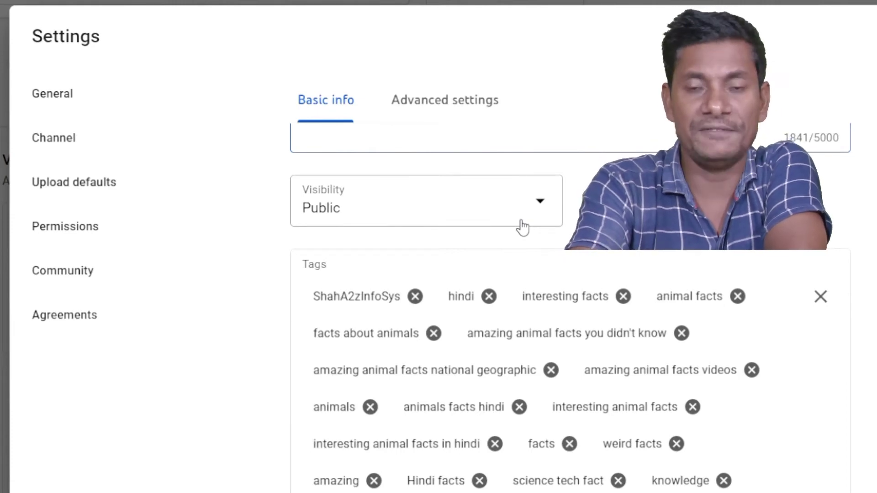
pyautogui.scroll(-2, 562, 204)
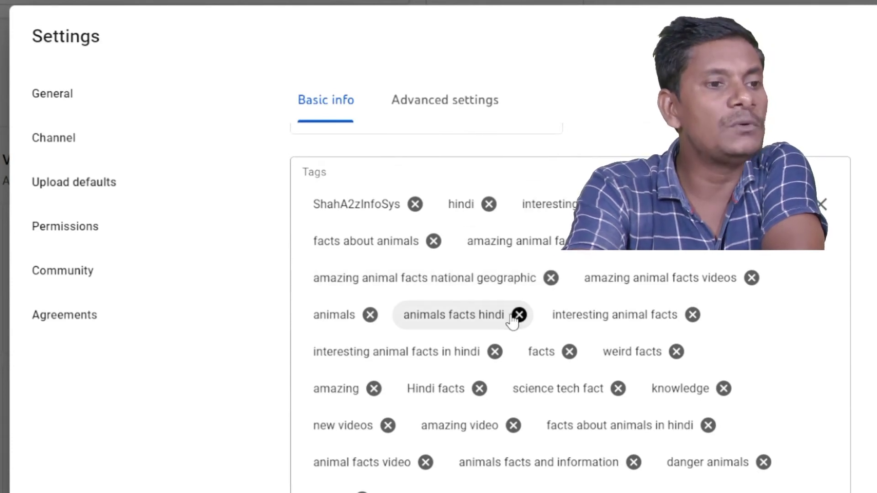
pyautogui.scroll(-1, 786, 356)
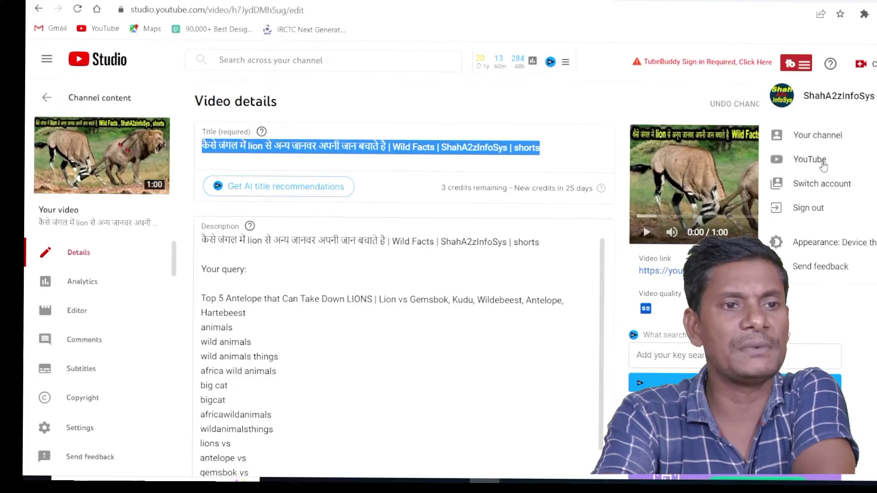
# - Switch from the ShahA2zInfoSys account to the ShahTech channel
pyautogui.click(825, 185)
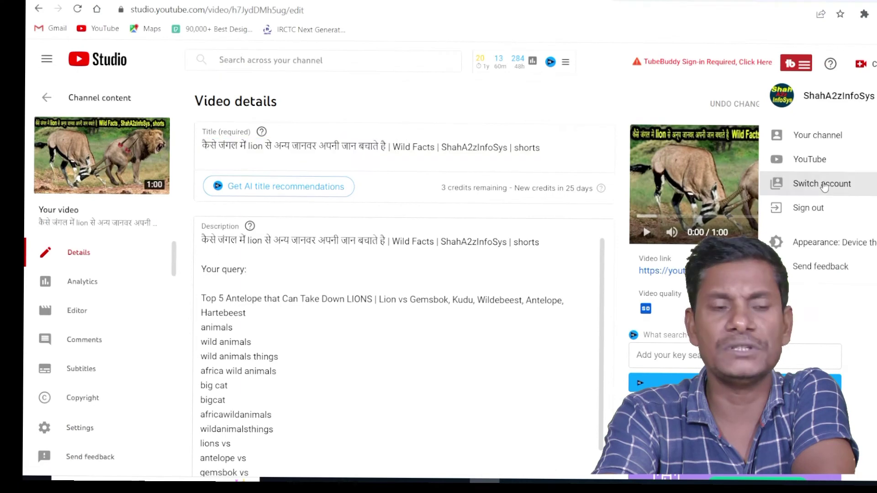
pyautogui.click(808, 225)
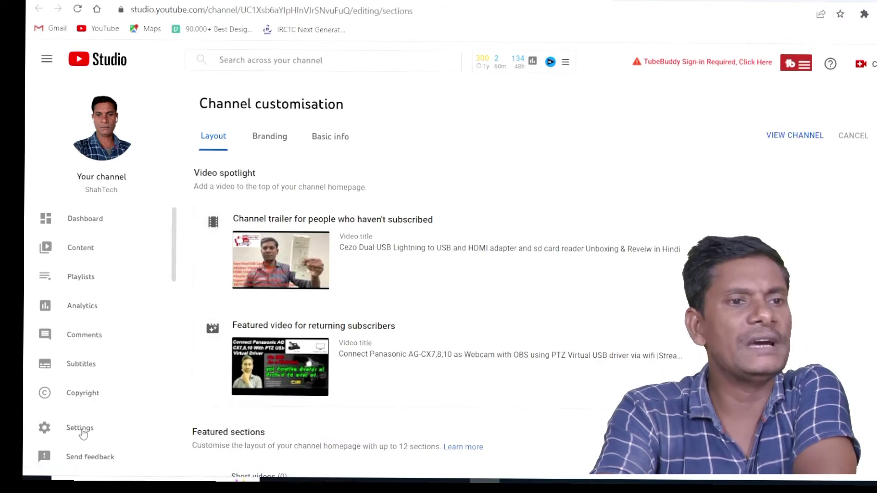
# - Open the ShahTech channel's settings and examine its country of residence and keywords
pyautogui.click(81, 428)
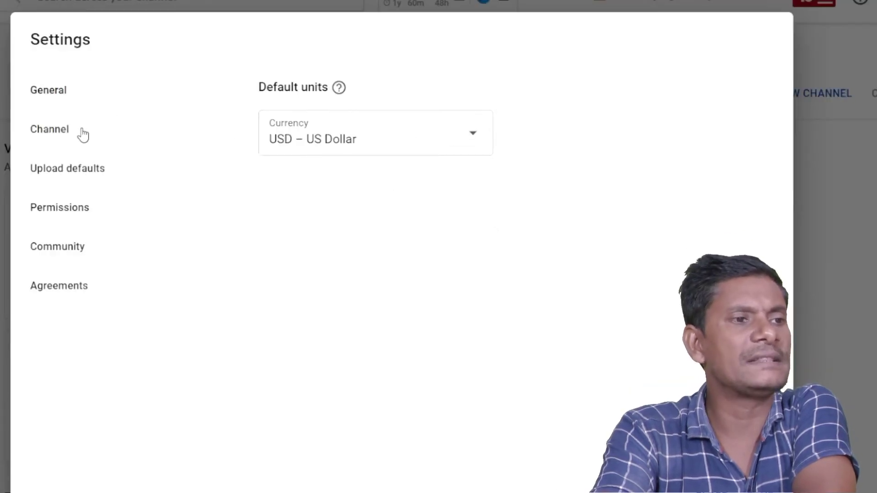
pyautogui.click(58, 131)
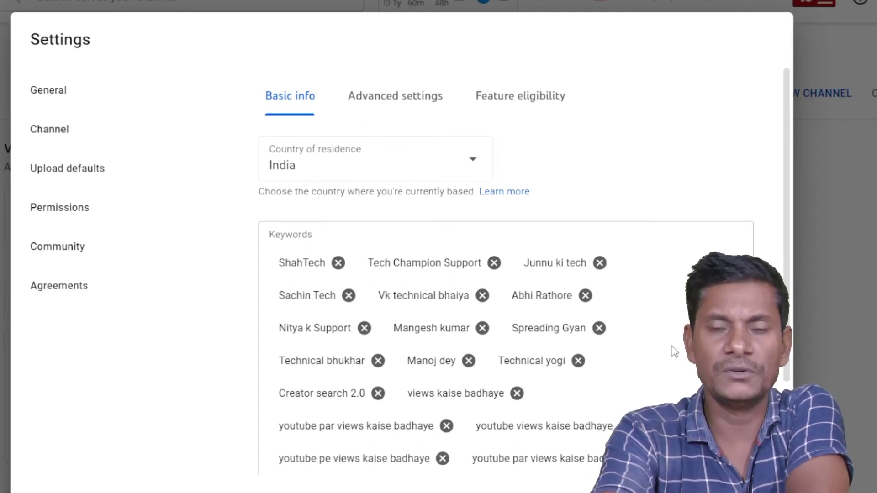
pyautogui.scroll(-3, 660, 350)
pyautogui.scroll(3, 660, 350)
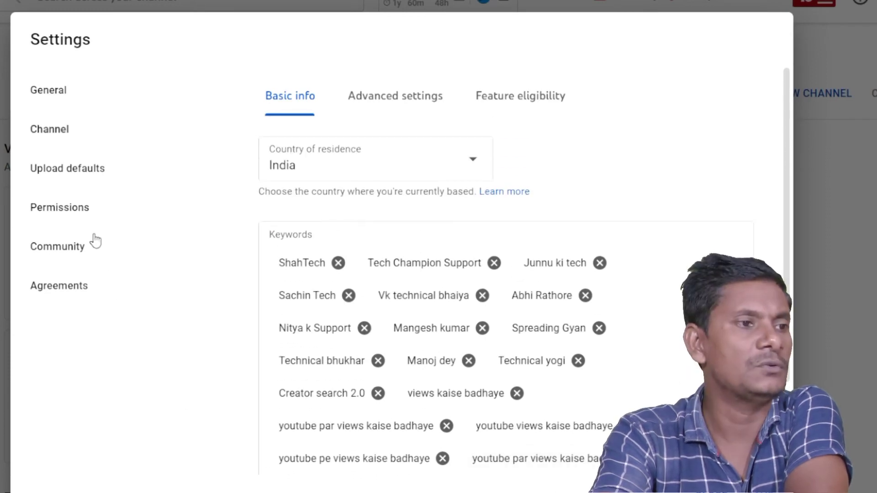
# - Open the ShahTech upload defaults and examine the default title field and the queries listed in the description
pyautogui.click(79, 177)
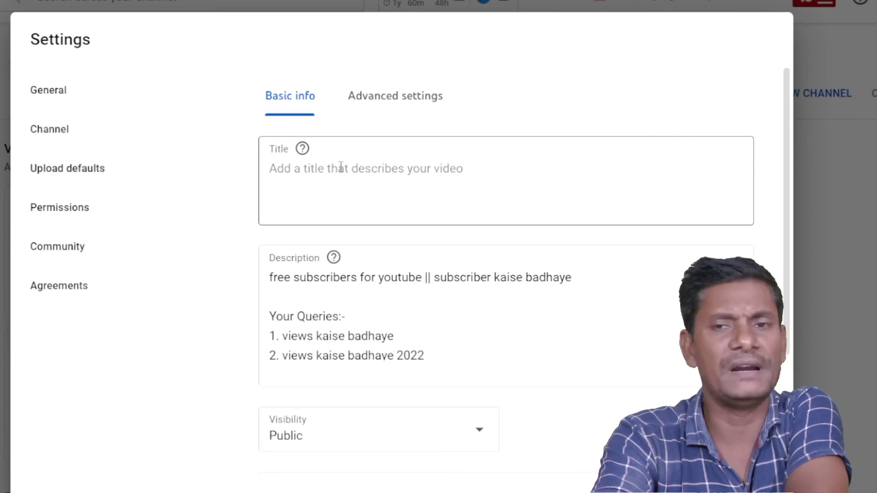
pyautogui.click(444, 312)
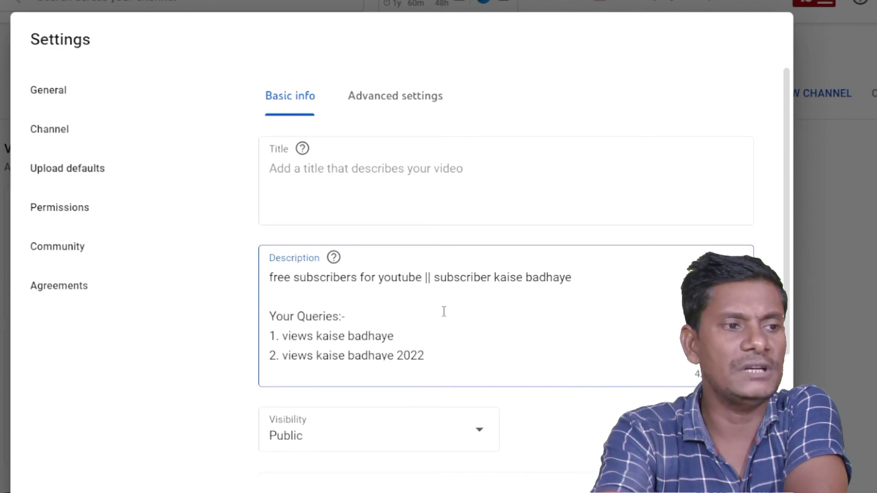
pyautogui.scroll(-3, 444, 311)
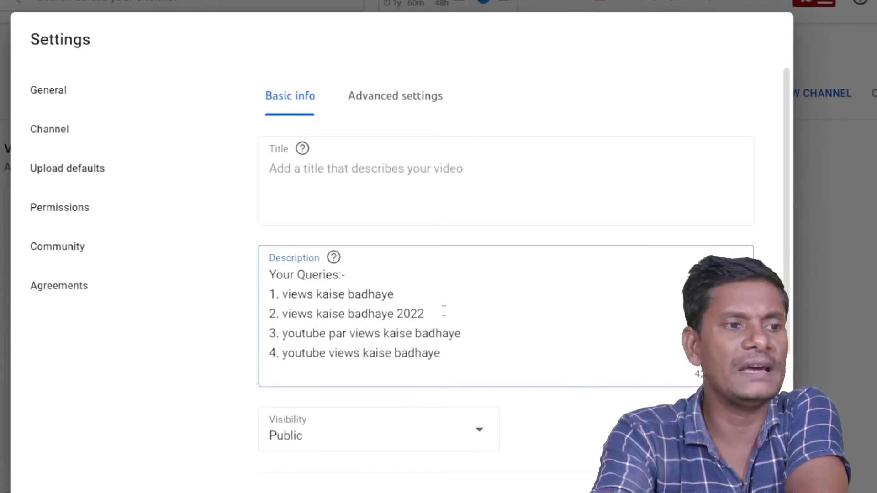
pyautogui.scroll(3, 444, 311)
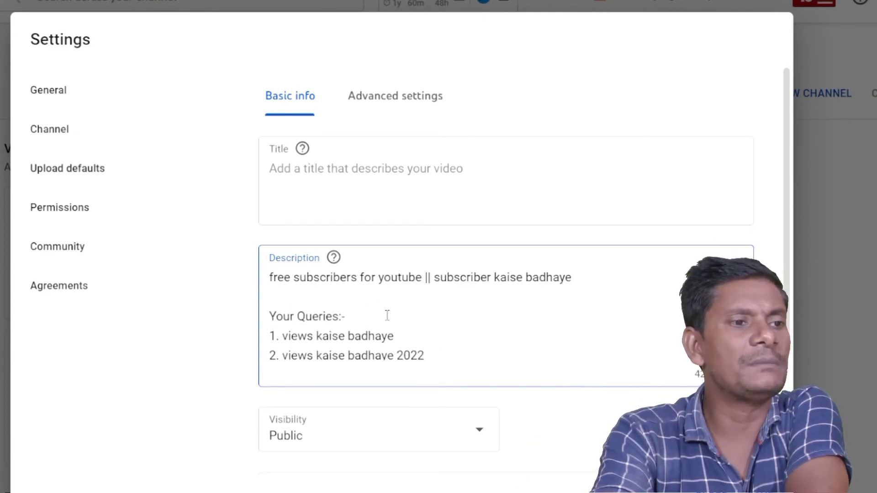
# - Read through the numbered list under "Your Queries" in the ShahTech default description
pyautogui.scroll(-2, 387, 315)
pyautogui.scroll(2, 389, 313)
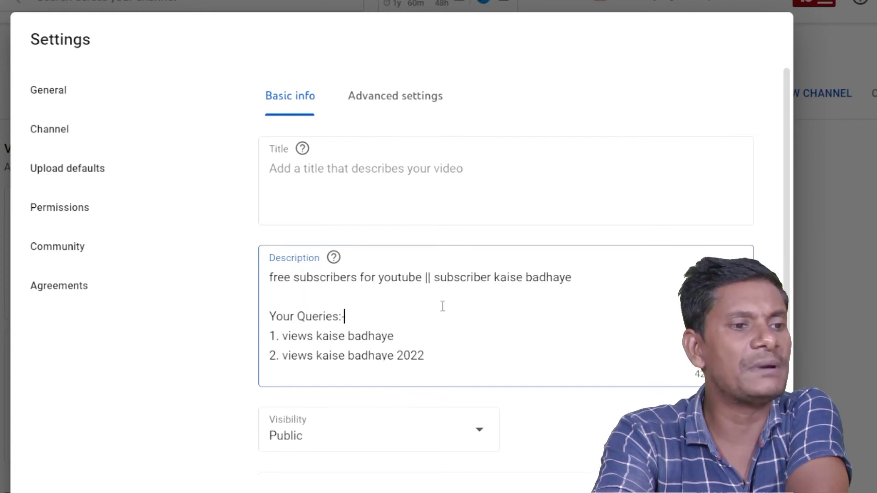
pyautogui.scroll(-3, 443, 307)
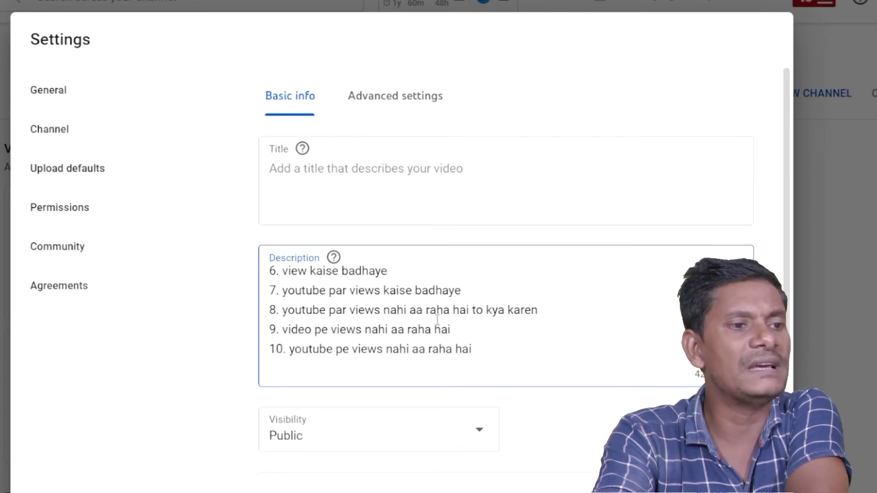
pyautogui.scroll(-6, 437, 319)
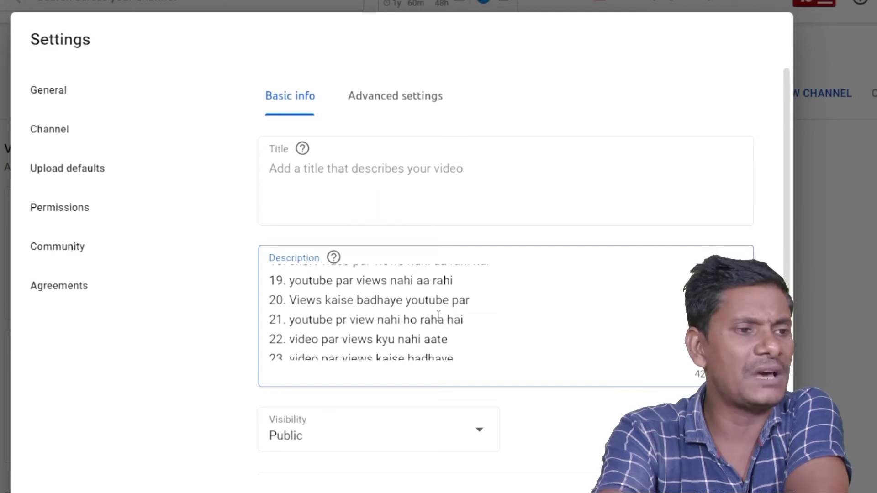
pyautogui.scroll(-5, 438, 315)
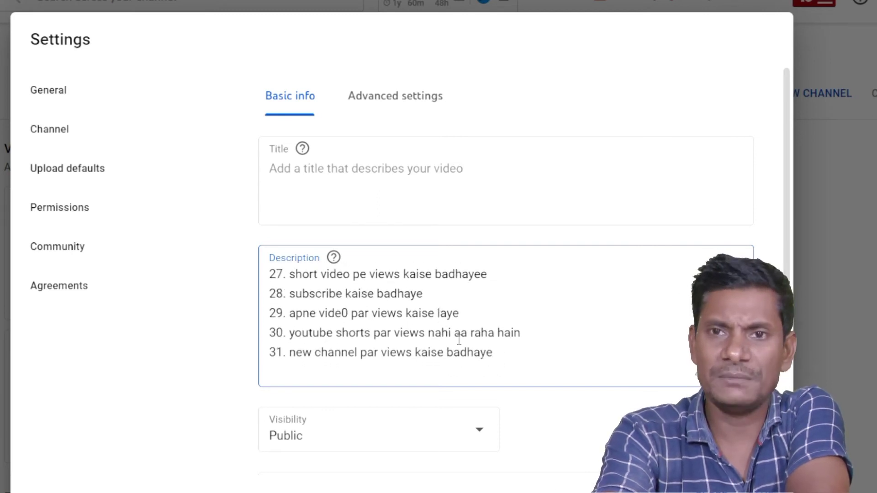
pyautogui.scroll(-5, 471, 346)
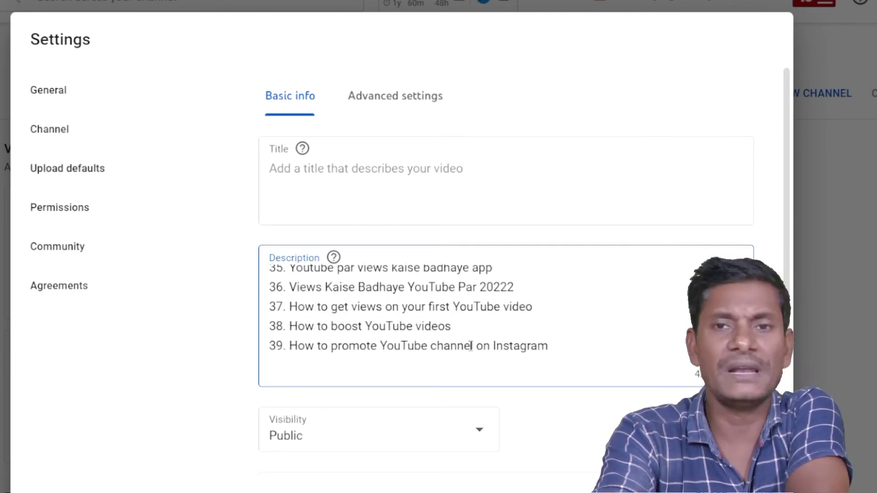
pyautogui.scroll(-5, 471, 346)
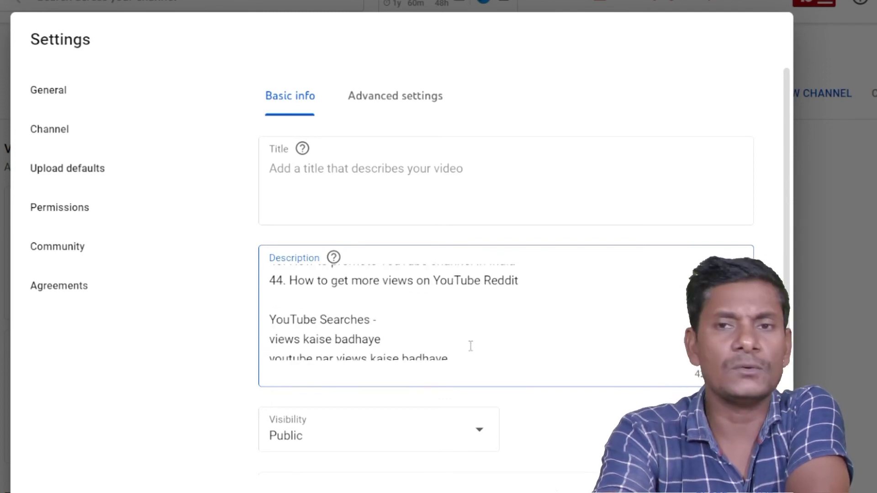
# - Examine the search phrases listed under "YouTube Searches" in the default description
pyautogui.scroll(-3, 473, 344)
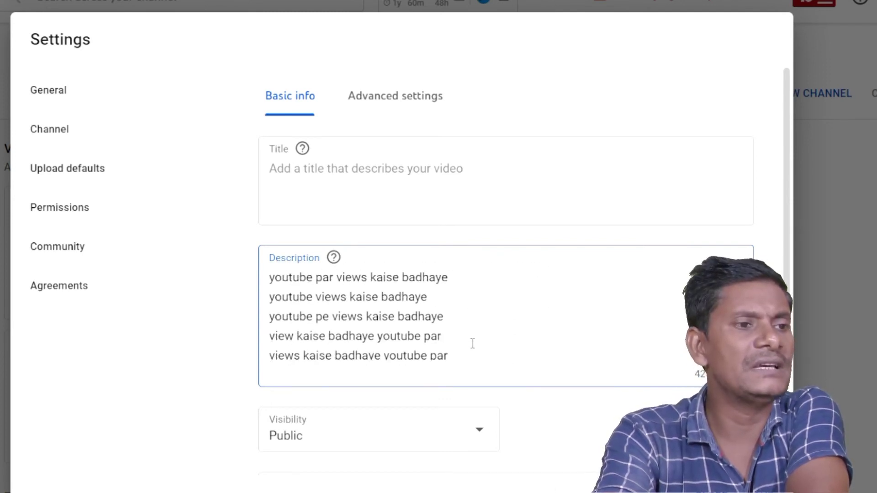
pyautogui.scroll(-5, 473, 344)
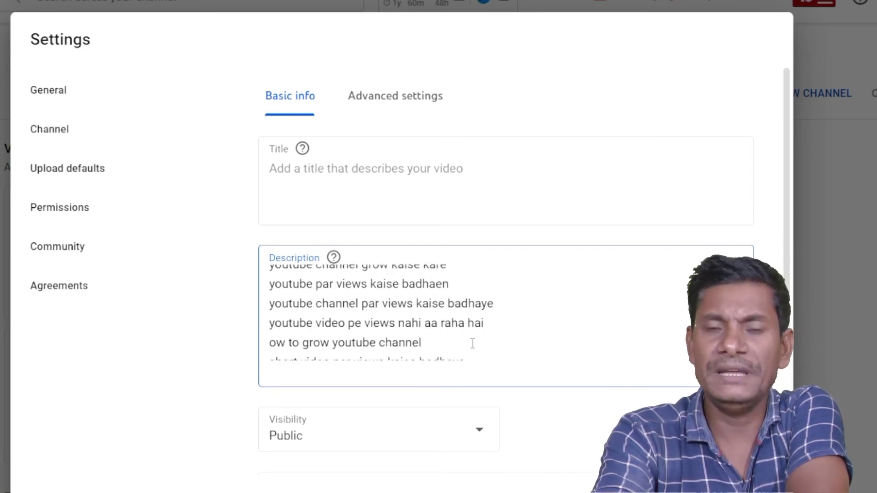
pyautogui.scroll(-2, 473, 344)
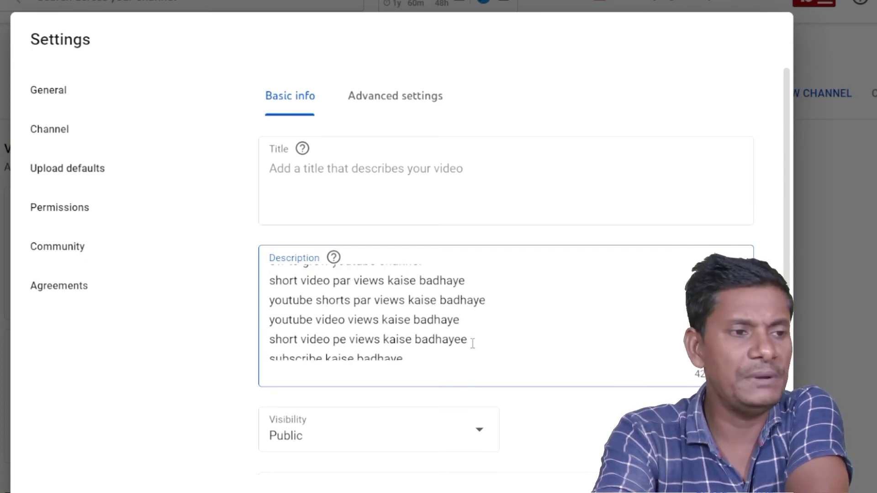
pyautogui.scroll(-3, 472, 343)
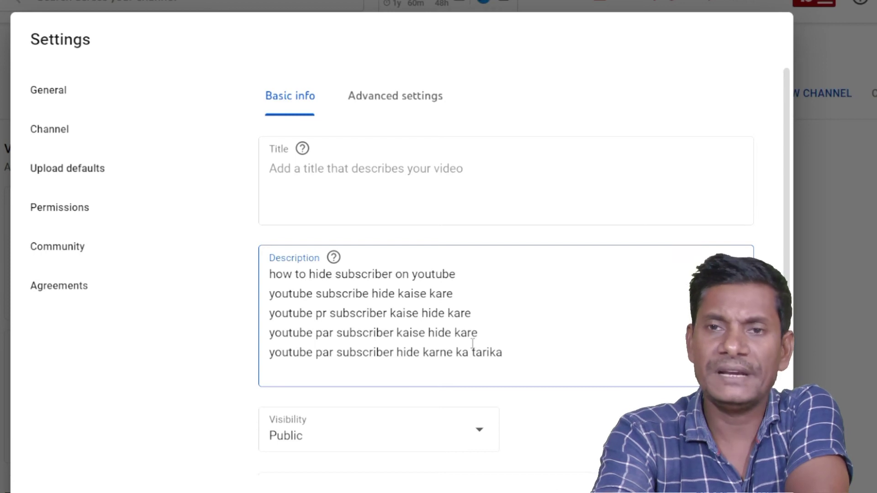
# - Review the list of channels that viewers also watch and the hashtags in the default description
pyautogui.scroll(-3, 473, 343)
pyautogui.scroll(2, 473, 343)
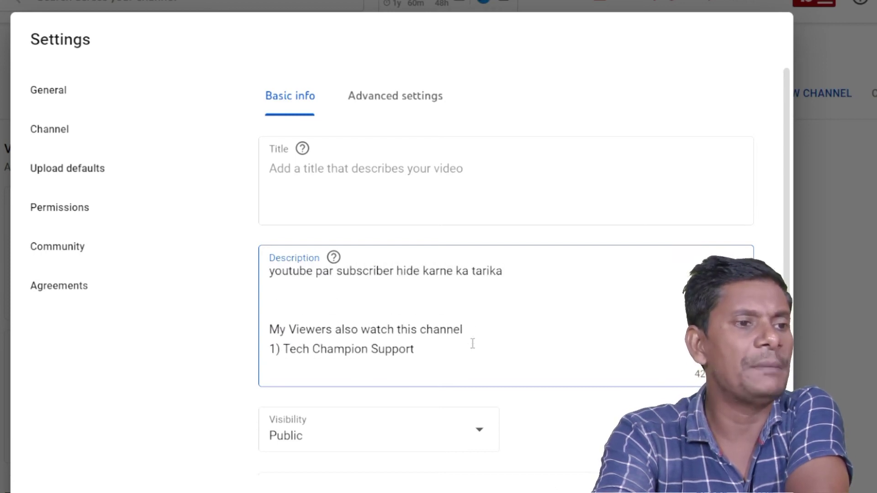
pyautogui.scroll(-2, 473, 344)
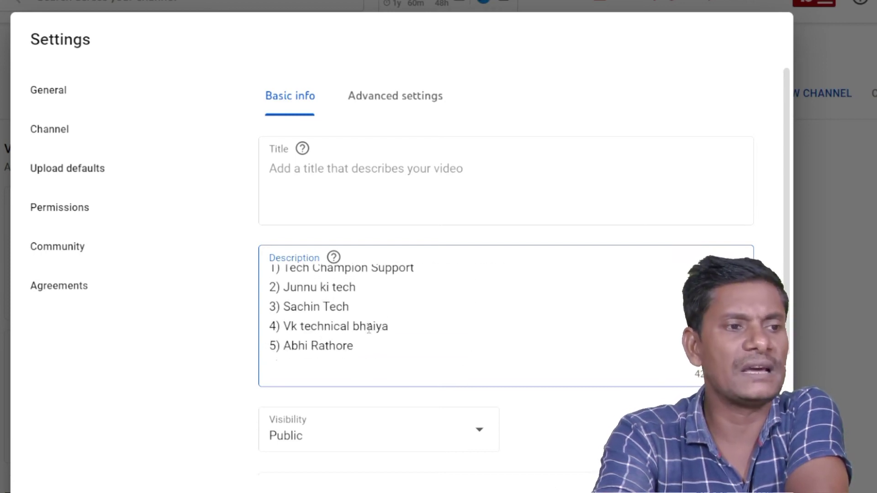
pyautogui.scroll(-3, 414, 325)
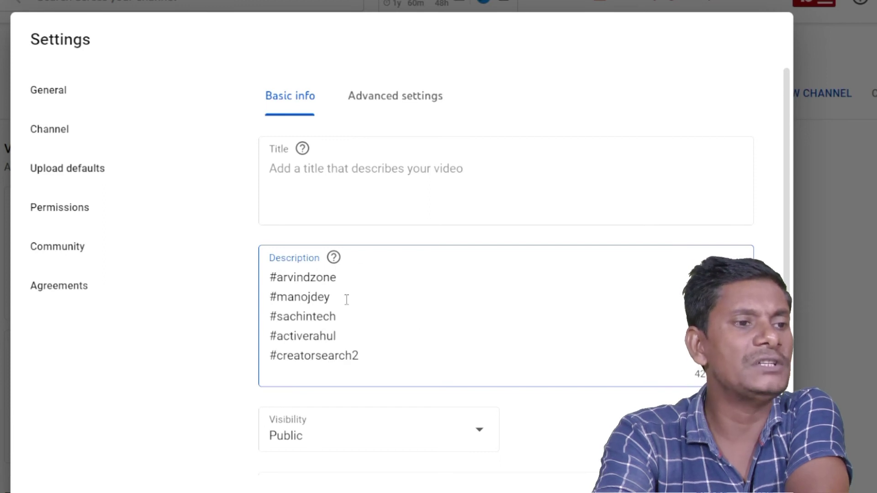
pyautogui.scroll(-2, 417, 319)
pyautogui.scroll(2, 417, 319)
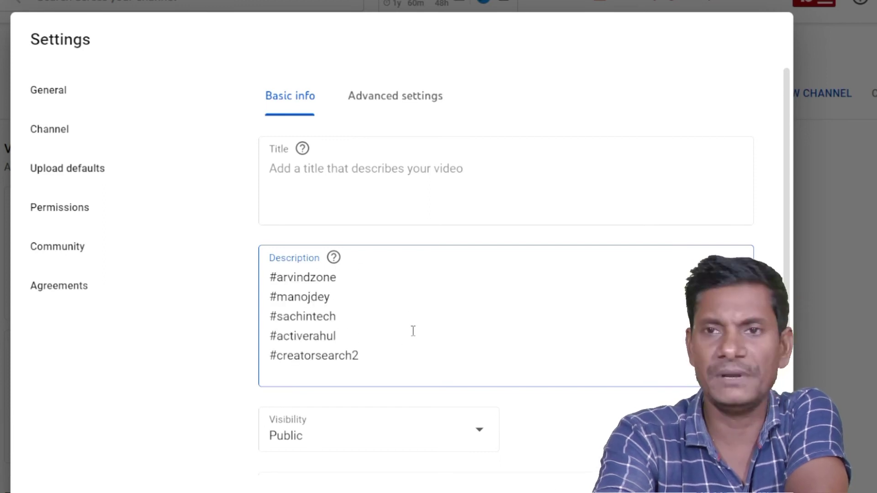
# - Check the copyright disclaimer ending the default description, and review the default visibility and tags
pyautogui.scroll(-6, 414, 331)
pyautogui.scroll(-5, 418, 321)
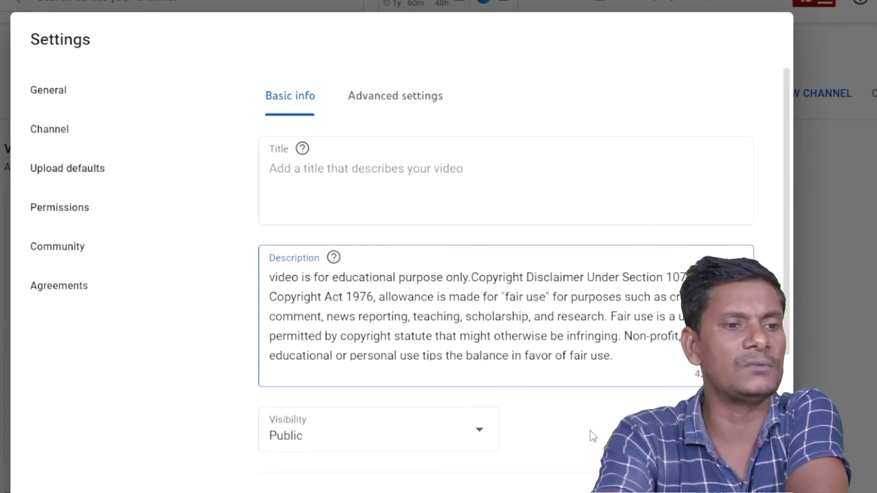
pyautogui.scroll(-3, 591, 434)
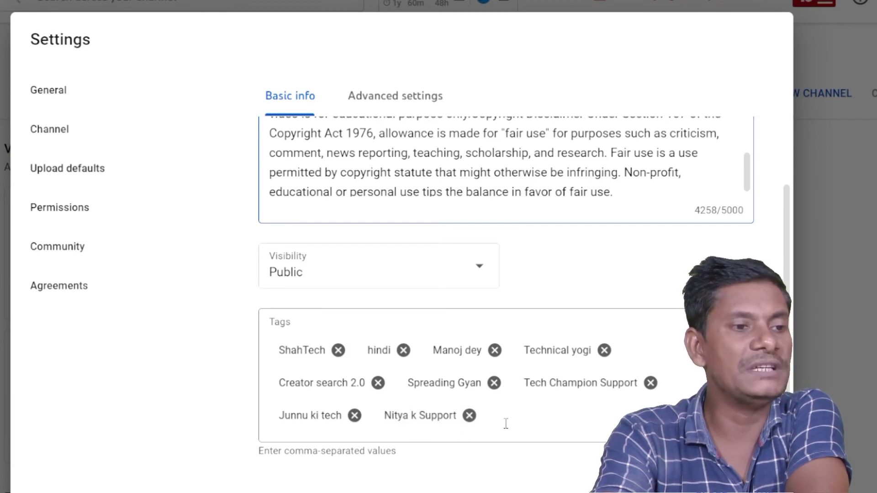
pyautogui.scroll(3, 506, 424)
pyautogui.scroll(-3, 508, 425)
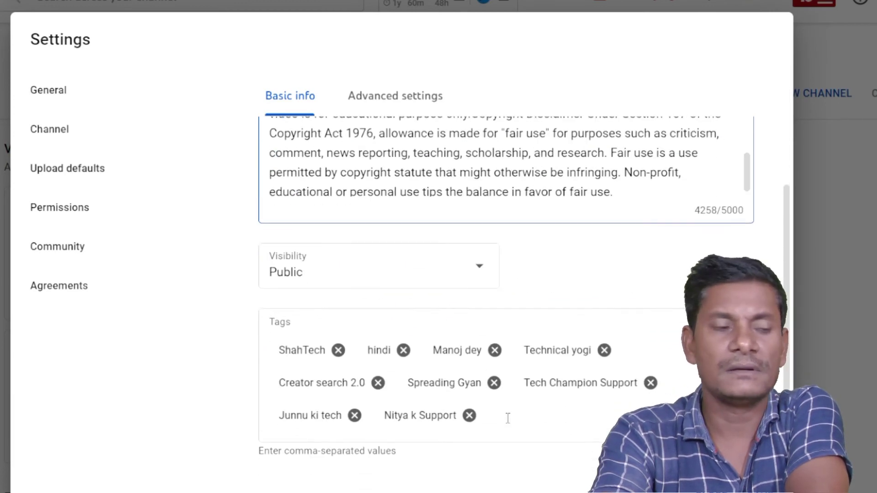